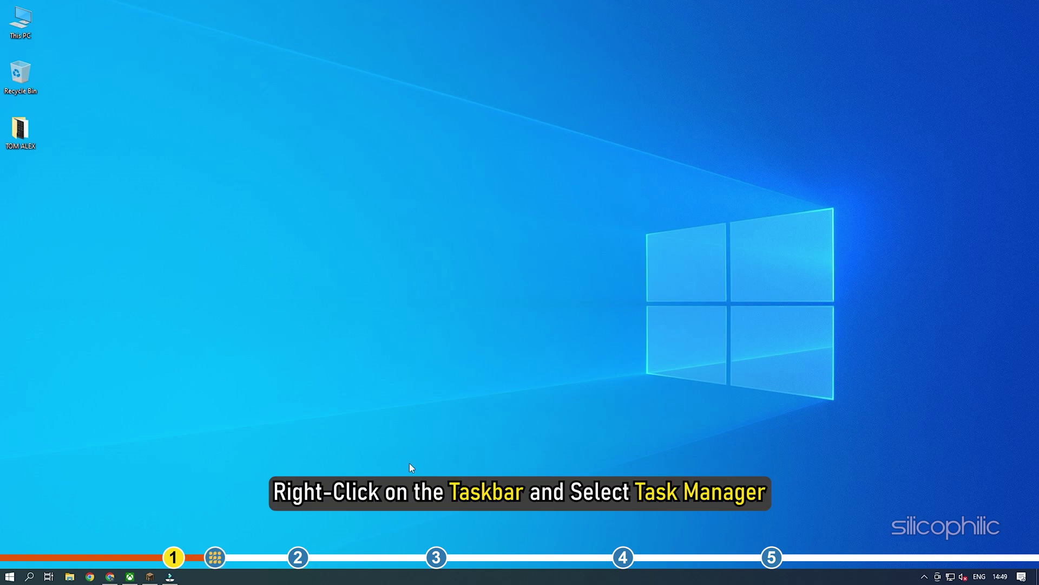
End the Minecraft Launcher process and its tasks from Task Manager's Processes list
right_click(455, 575)
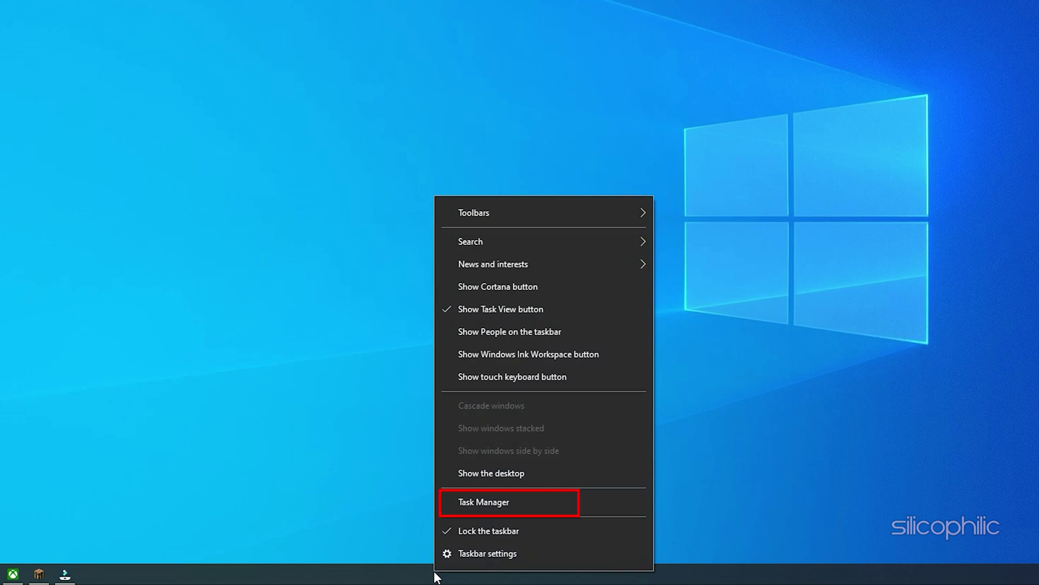
left_click(534, 505)
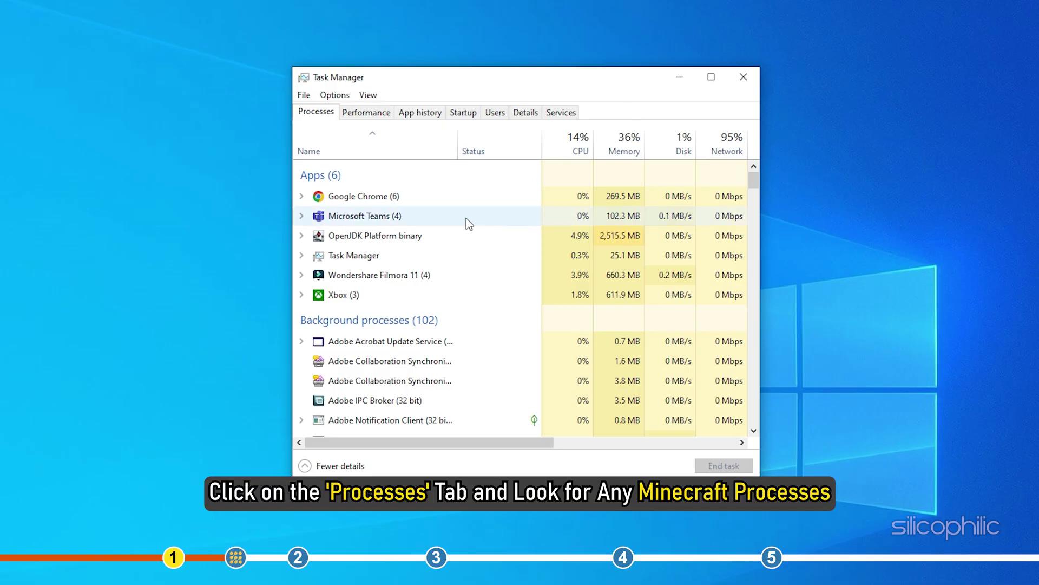
scroll(468, 216, "down", 2)
scroll(469, 216, "down", 10)
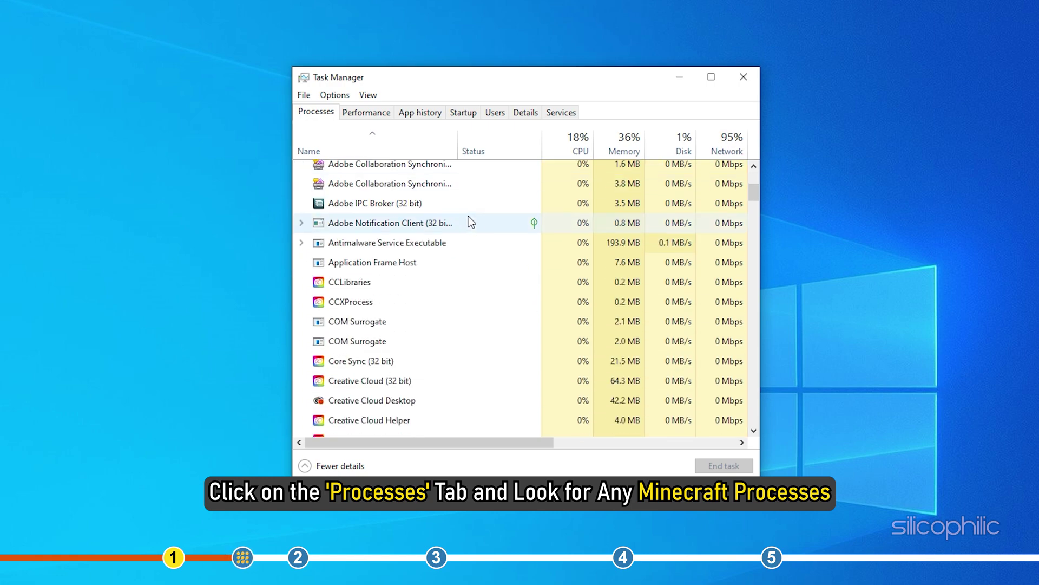
scroll(469, 216, "down", 7)
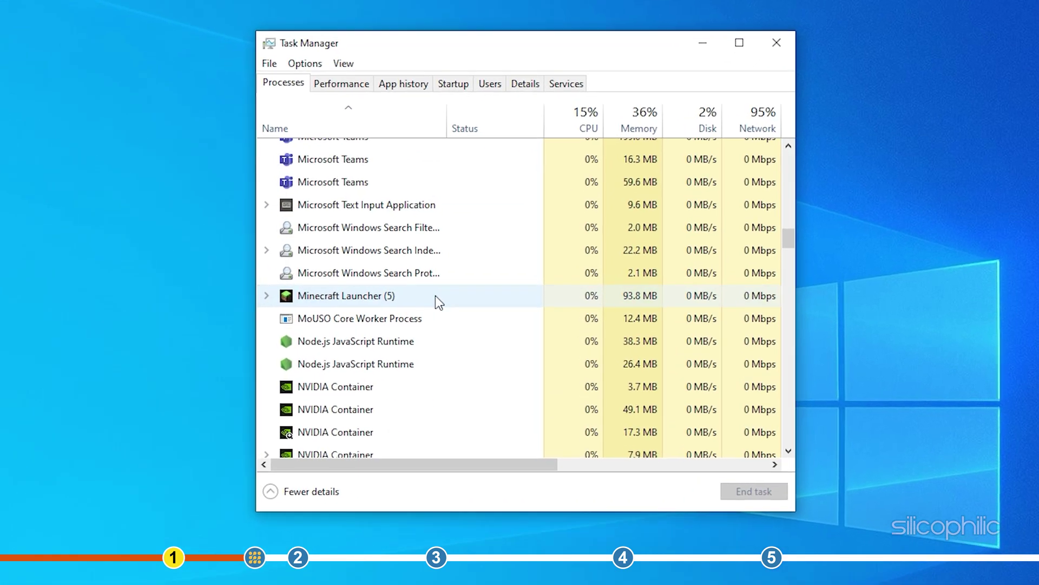
left_click(435, 296)
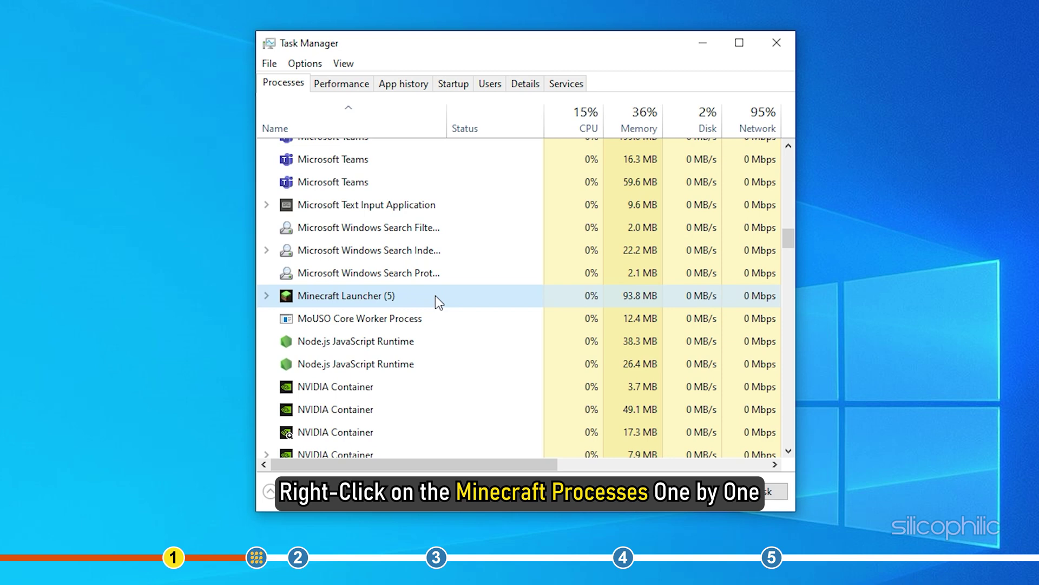
right_click(407, 301)
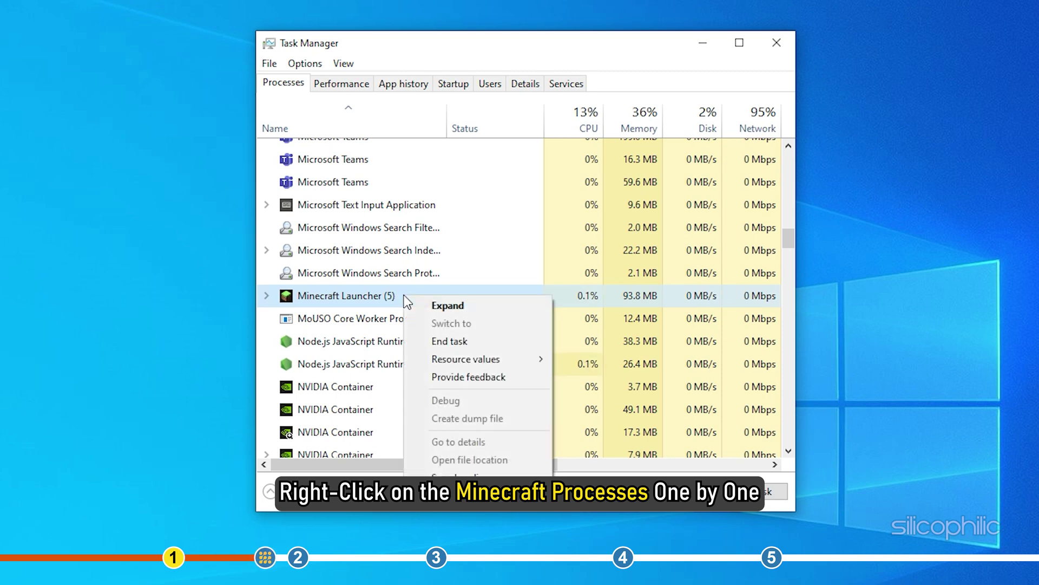
left_click(479, 346)
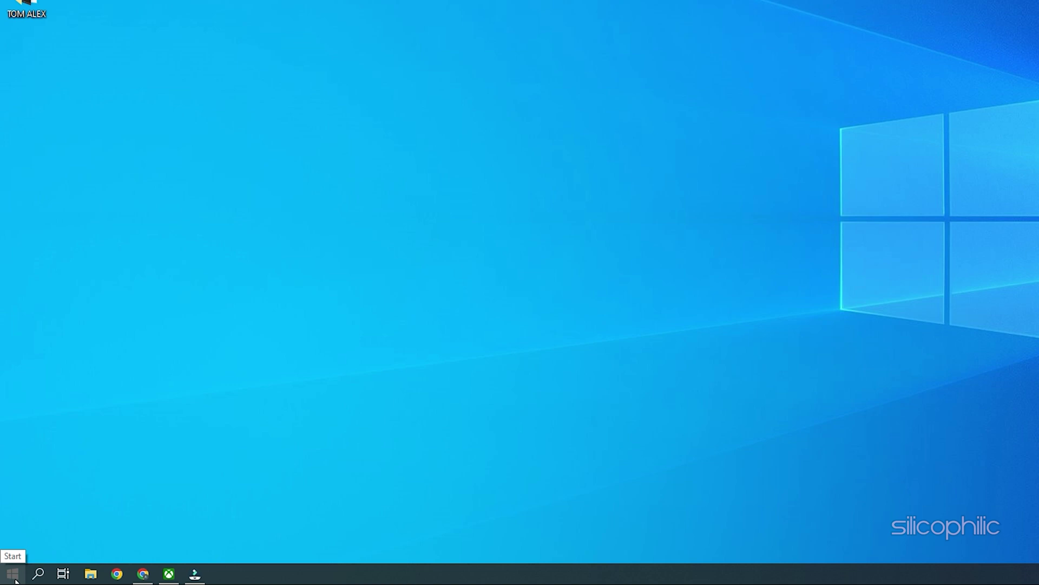
Search 'apps' from Start and open the Apps & features settings page
left_click(13, 573)
type("apps")
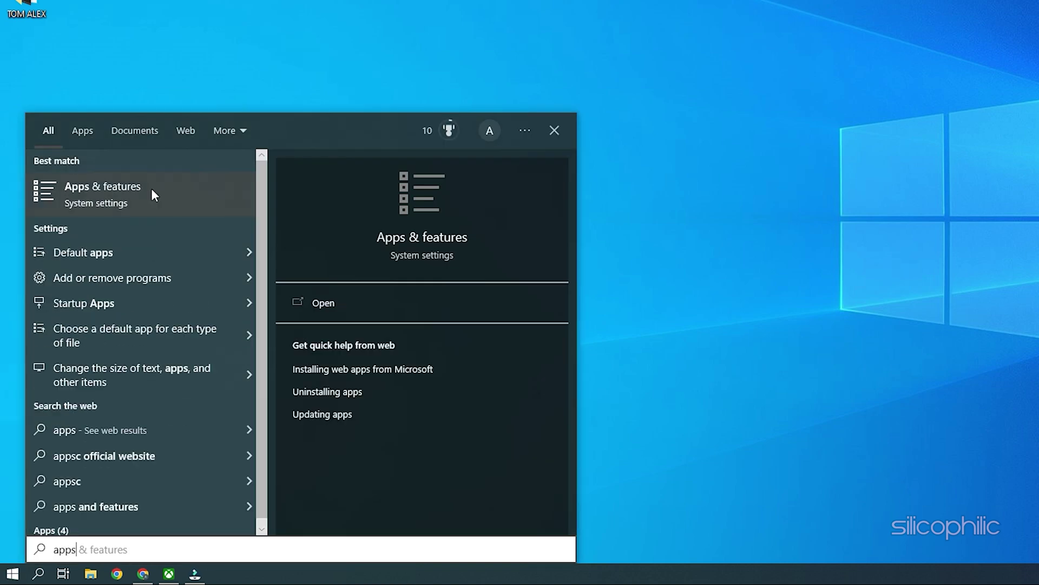
left_click(153, 191)
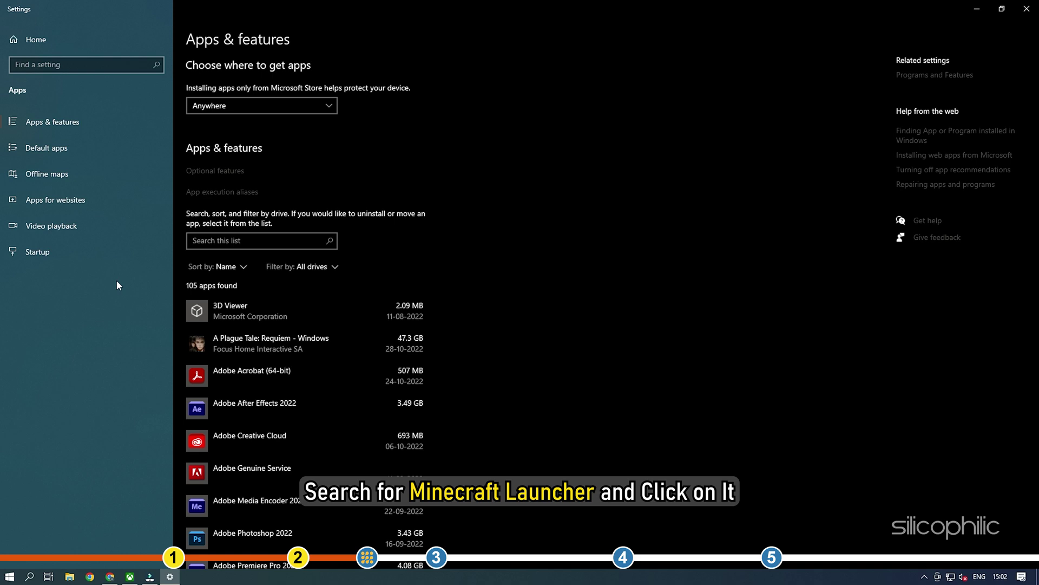
Repair Minecraft Launcher from its Advanced options without deleting its data
scroll(635, 287, "down", 8)
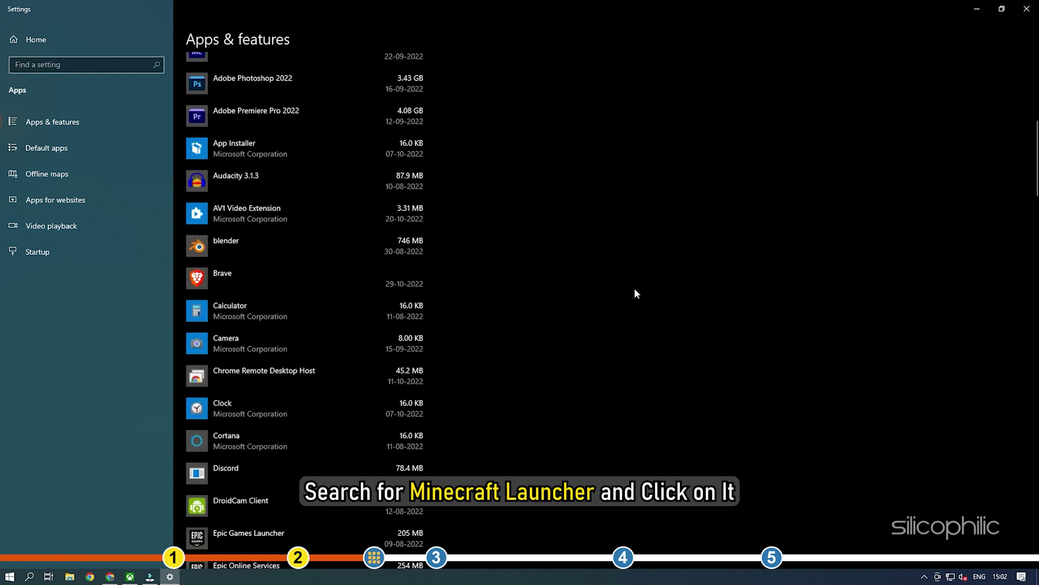
scroll(635, 292, "down", 9)
scroll(635, 291, "up", 3)
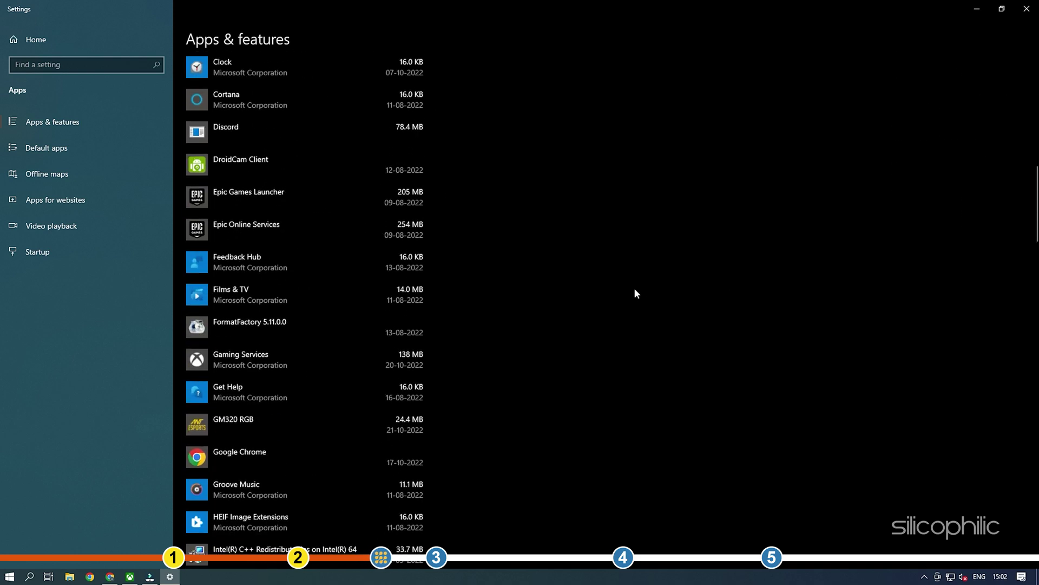
scroll(634, 289, "down", 15)
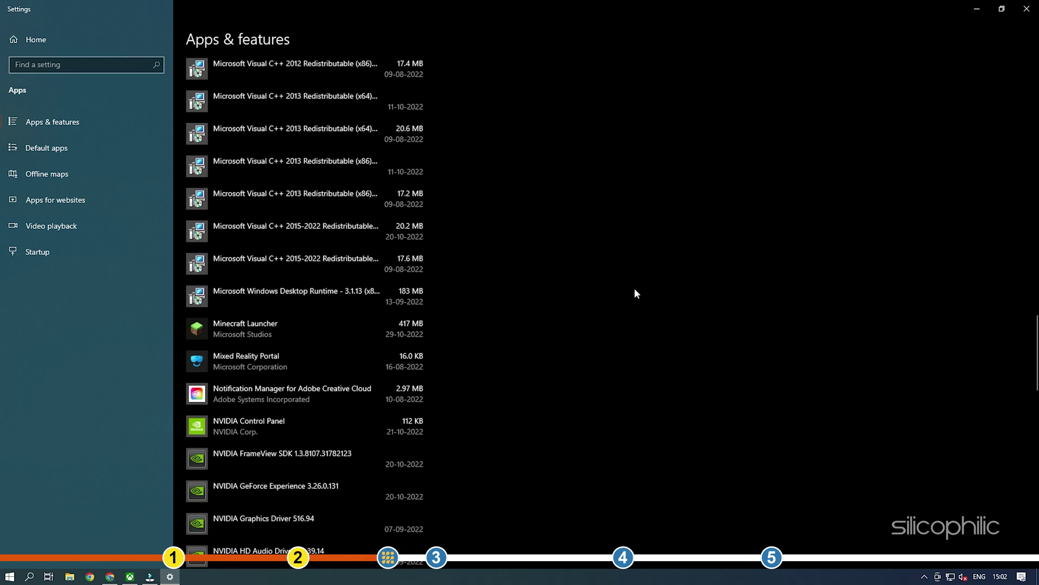
scroll(634, 293, "down", 3)
left_click(289, 196)
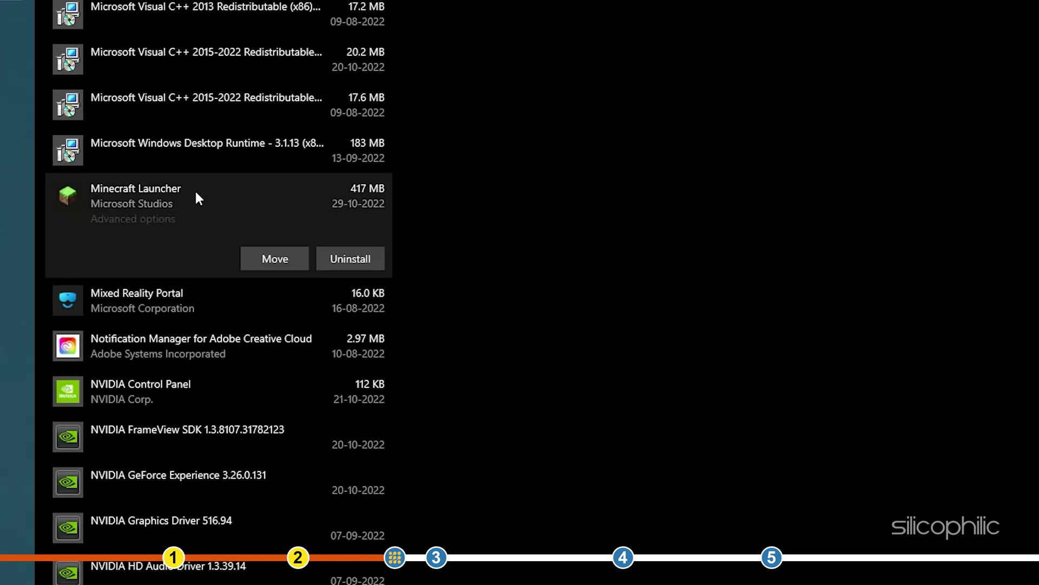
left_click(139, 219)
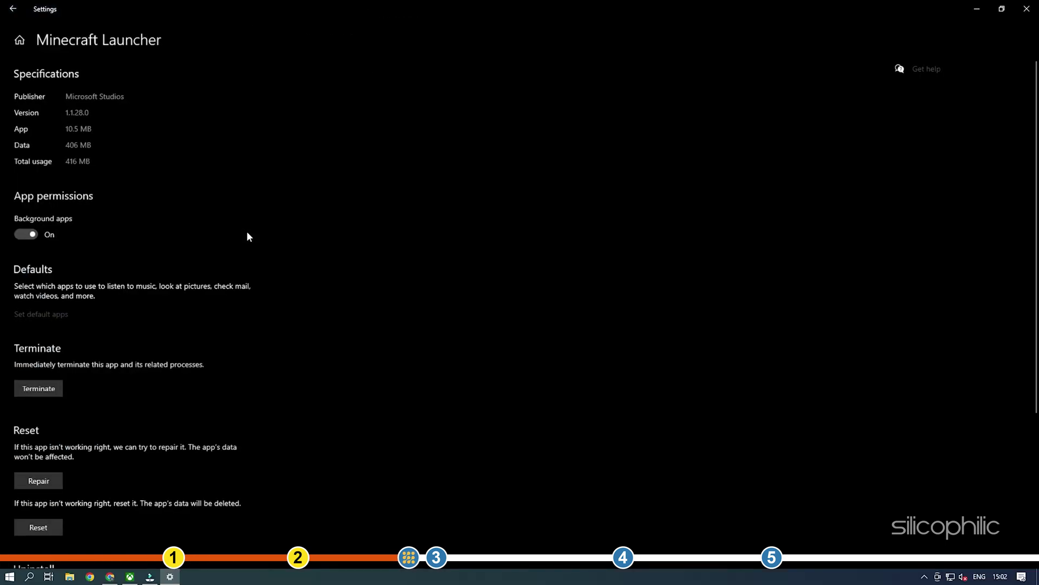
scroll(469, 195, "down", 4)
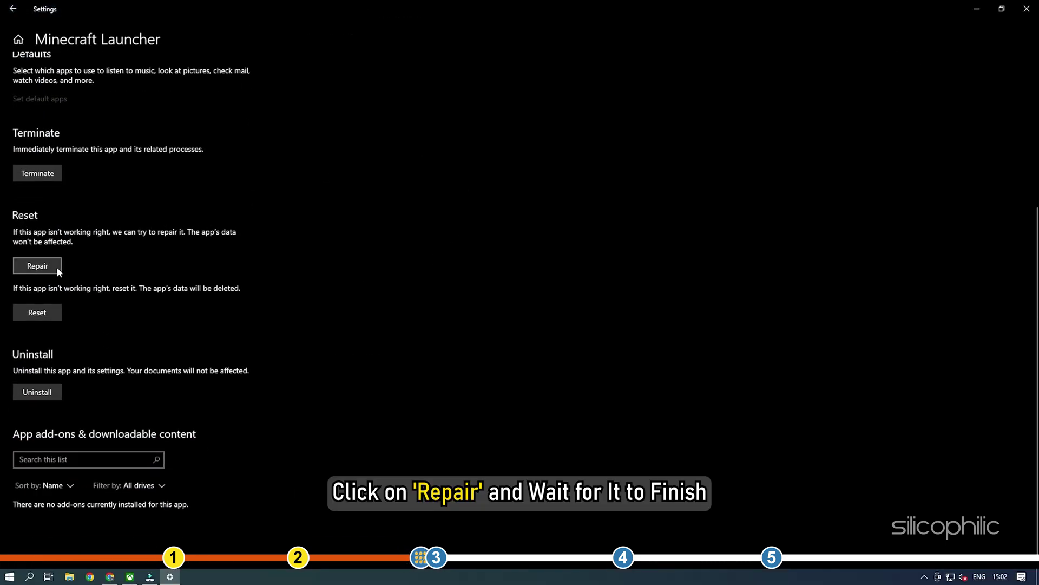
left_click(54, 266)
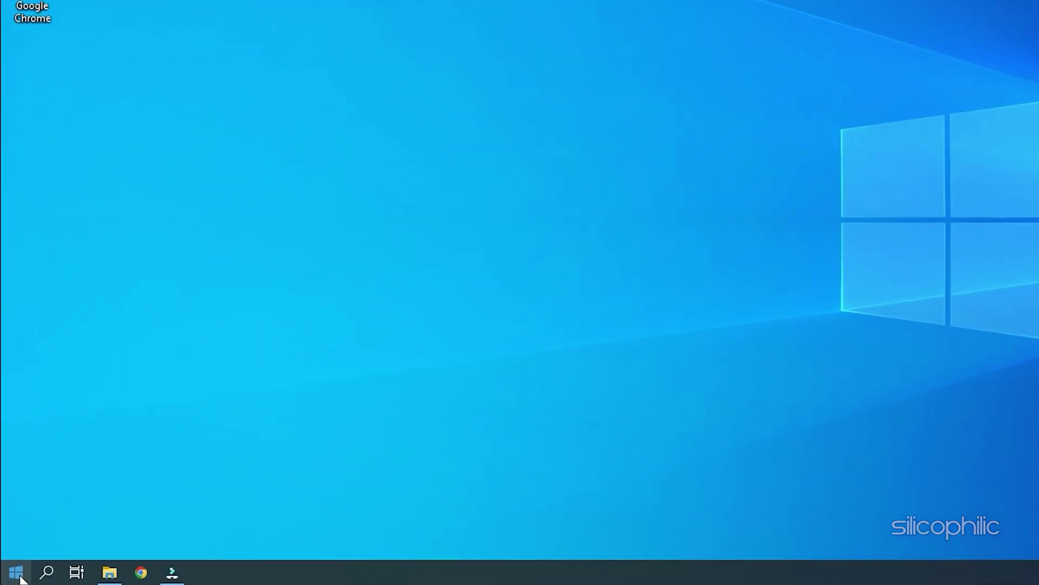
In Device Manager, update the AMD Radeon RX Vega 11 Graphics driver automatically, then close the result
right_click(18, 576)
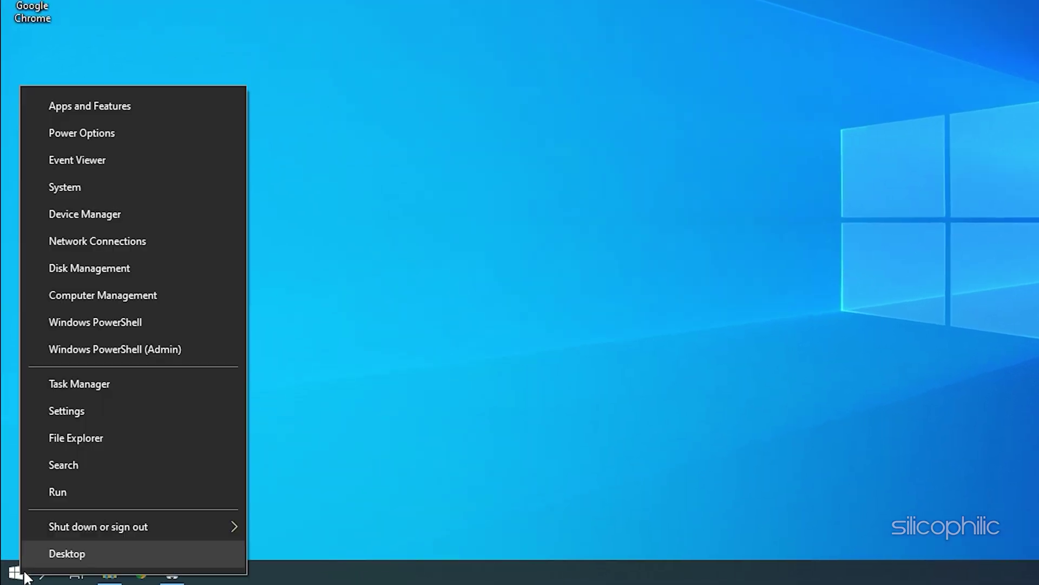
left_click(131, 212)
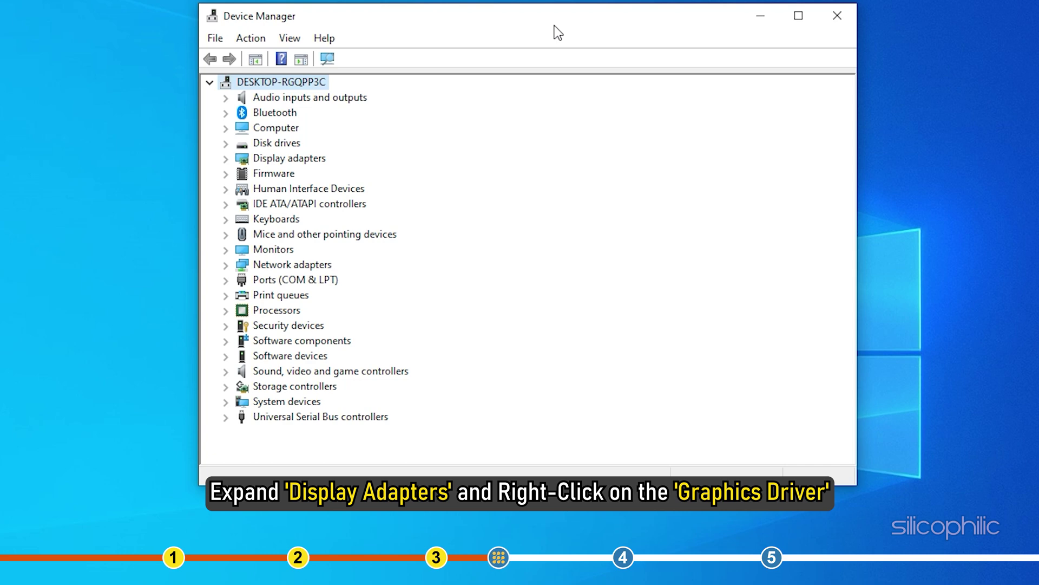
left_click(226, 159)
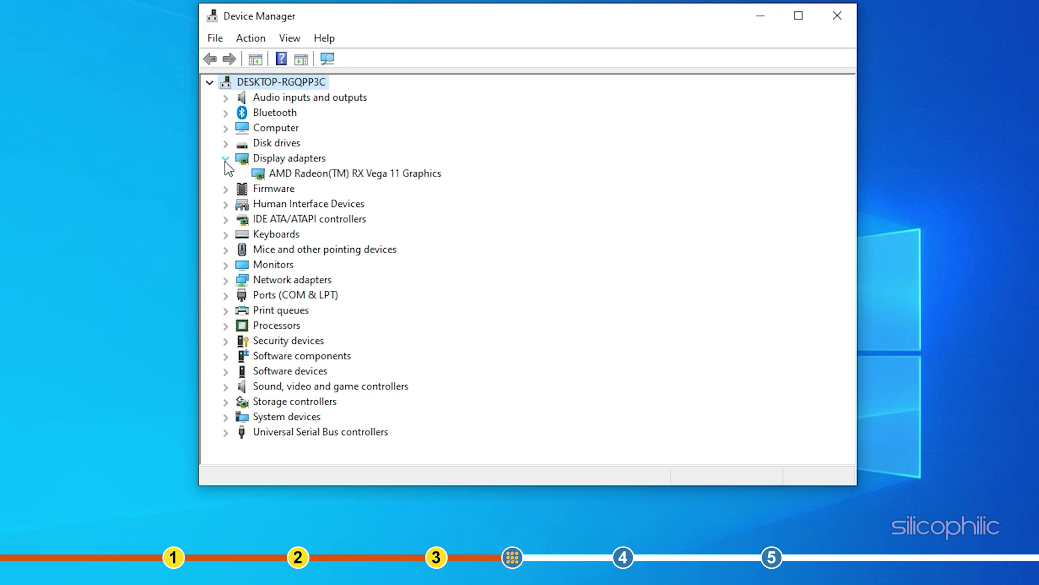
left_click(293, 177)
right_click(292, 178)
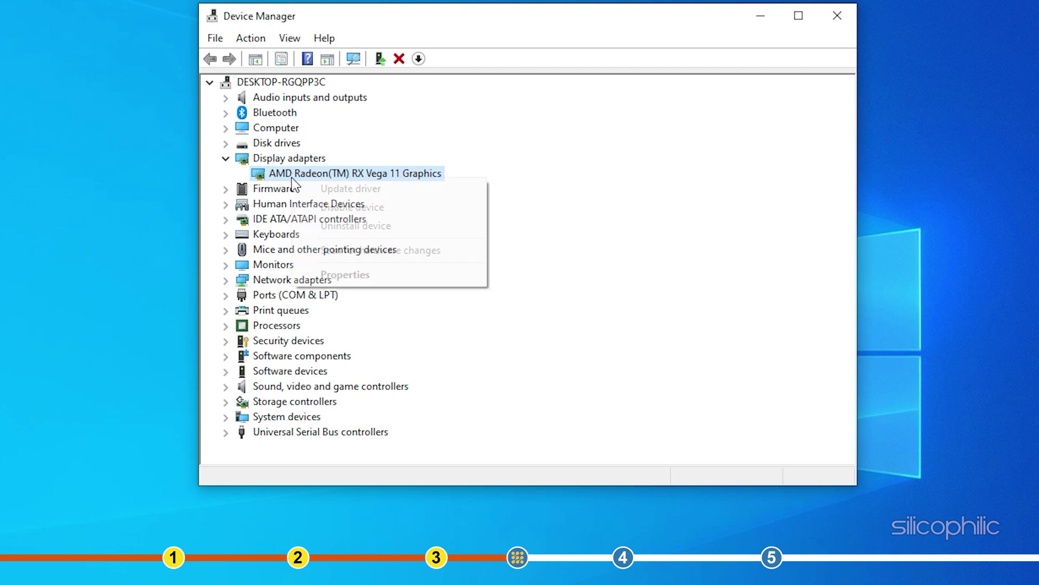
left_click(384, 189)
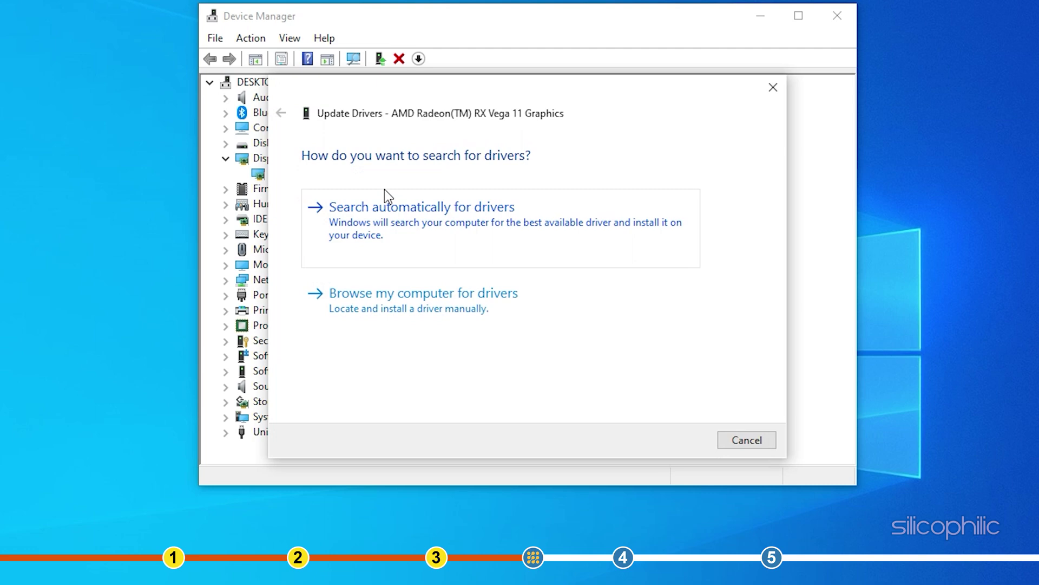
left_click(525, 206)
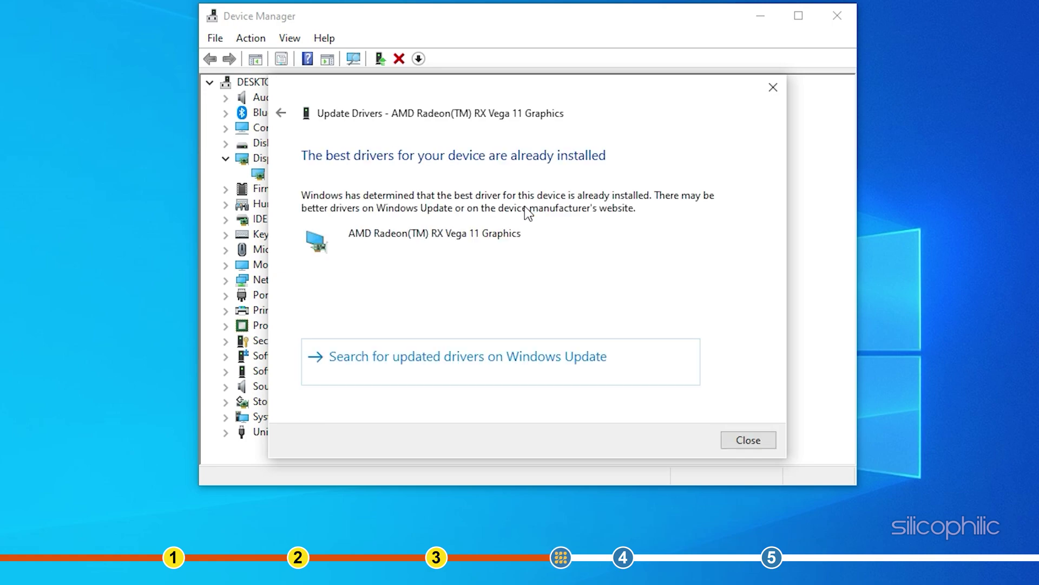
left_click(748, 440)
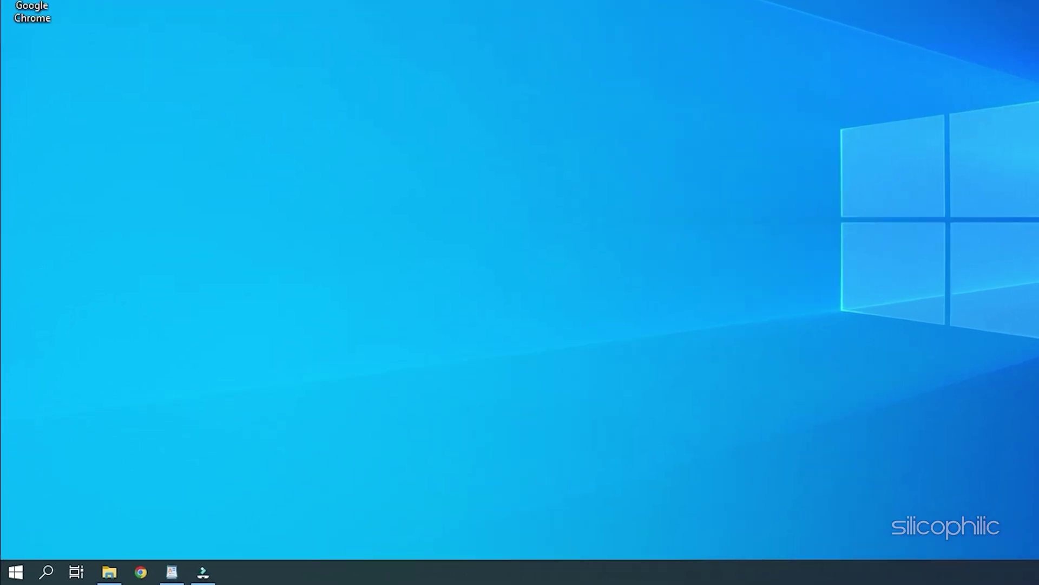
Search 'check for updates' and run a Windows Update check for new updates
left_click(35, 574)
type("che")
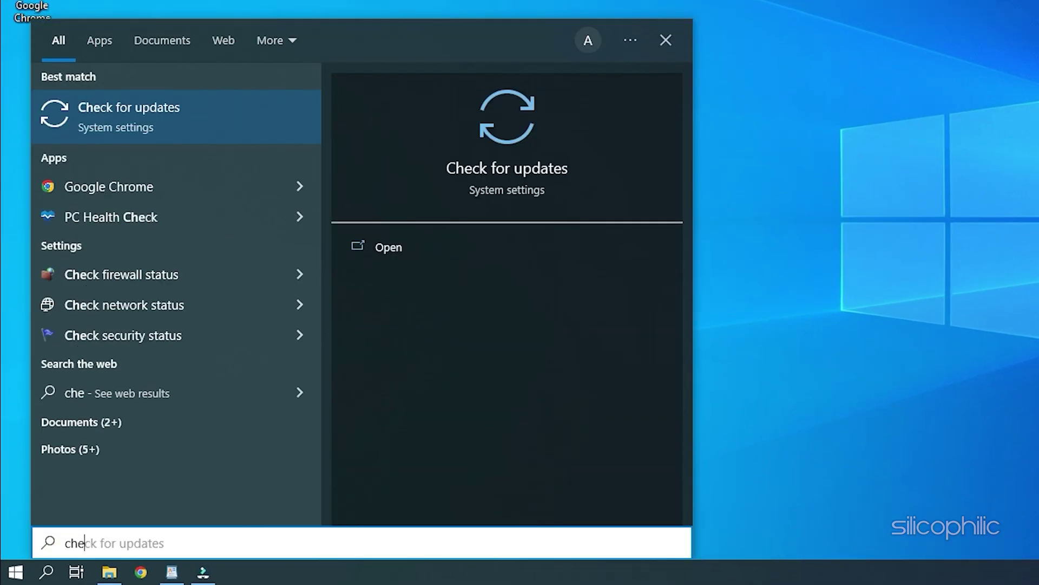
type("ck for updates")
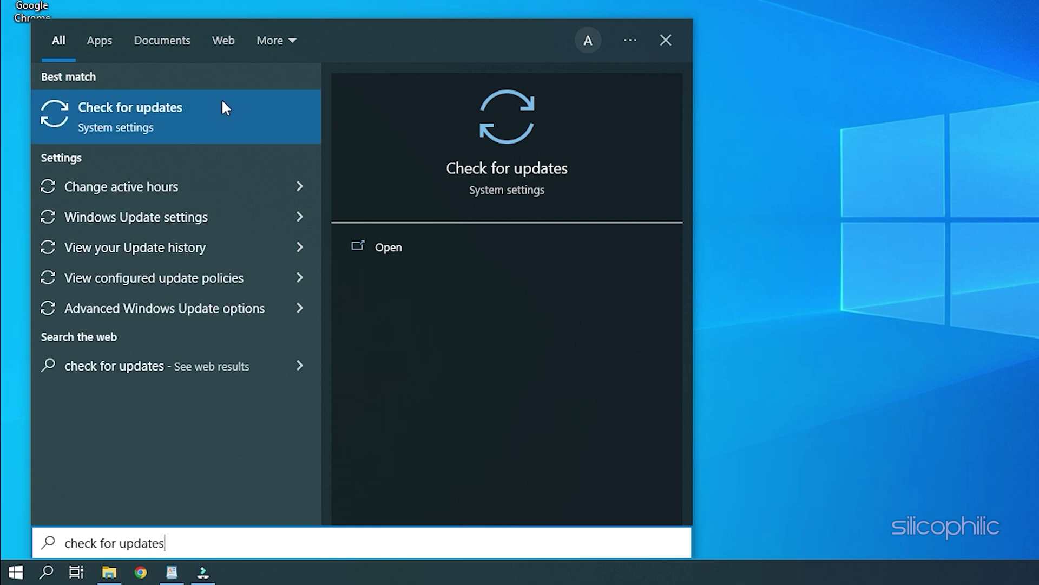
left_click(212, 118)
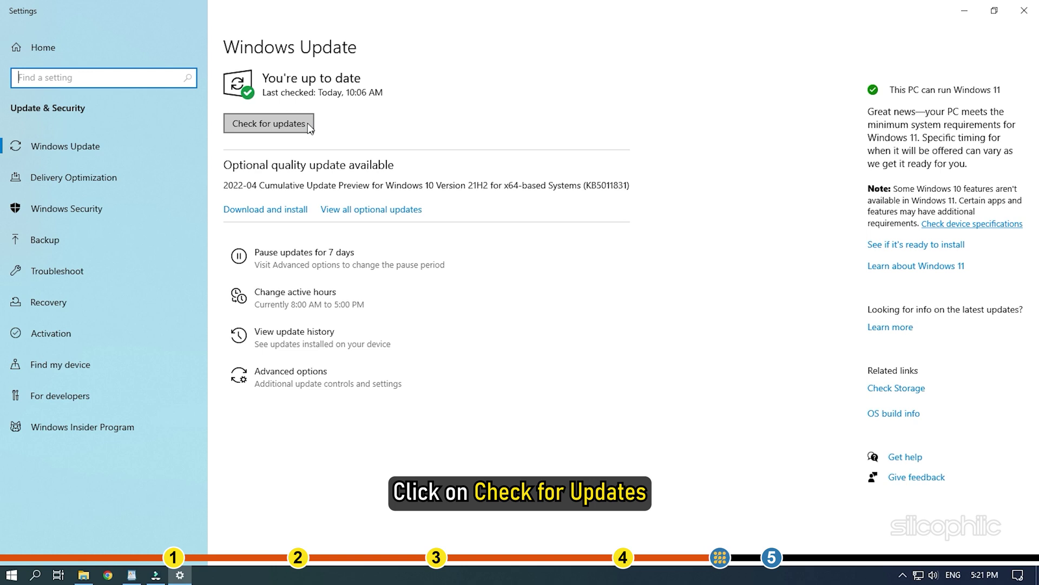
left_click(307, 123)
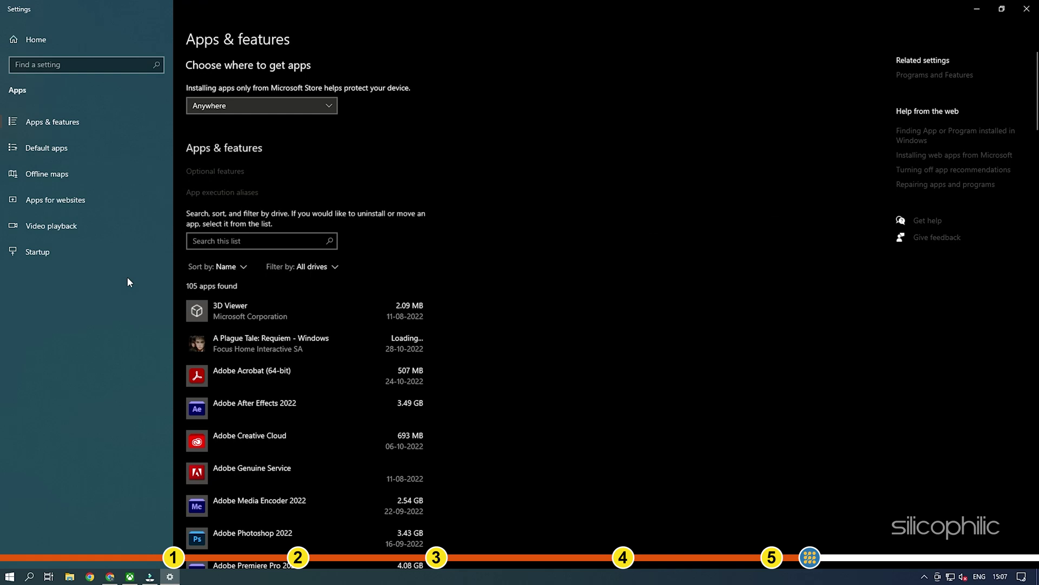
Uninstall Minecraft Launcher from the Apps & features list and confirm the removal
scroll(503, 251, "down", 5)
scroll(502, 255, "down", 20)
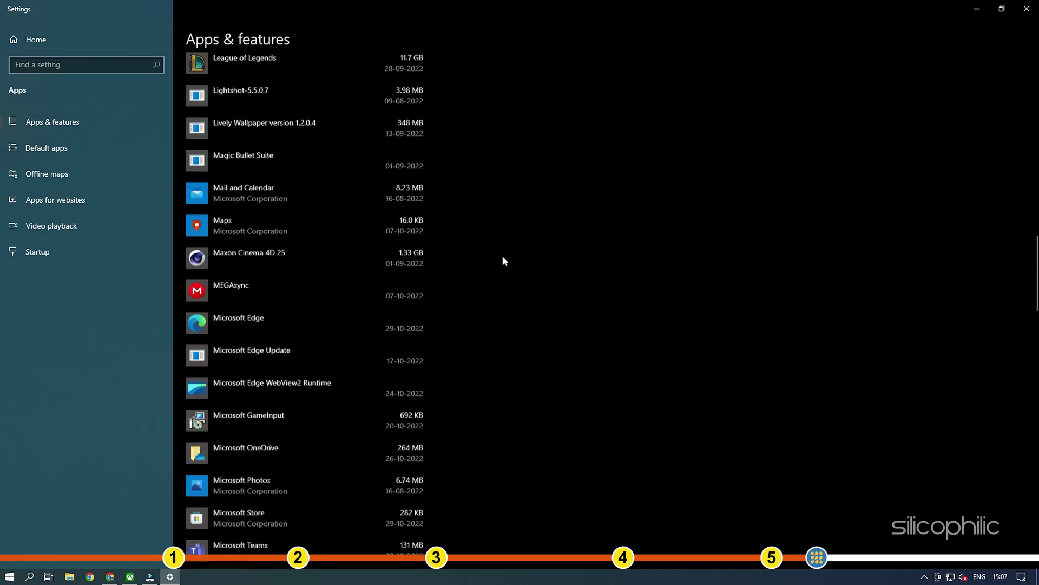
scroll(501, 255, "down", 3)
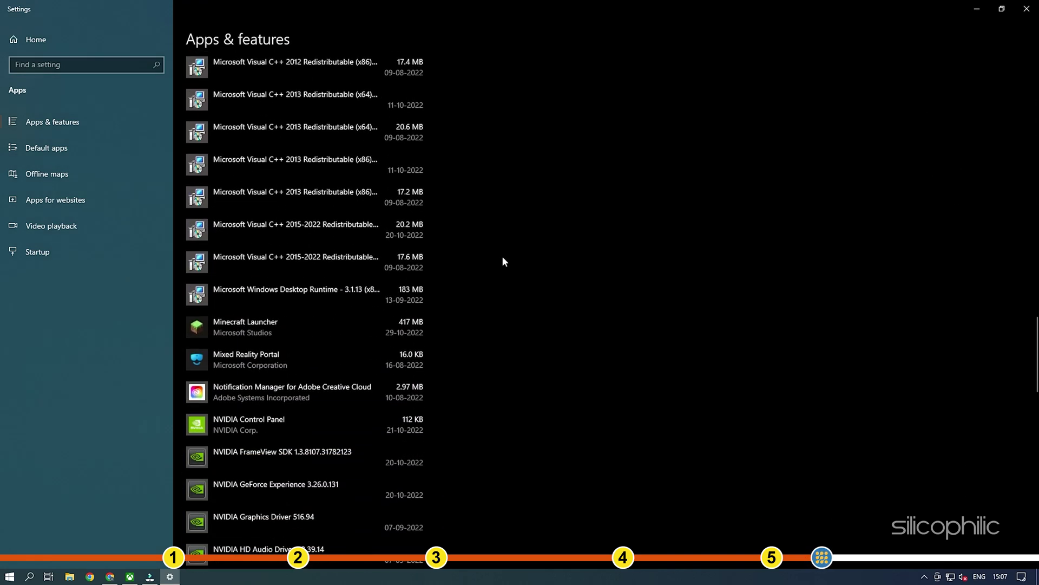
left_click(295, 325)
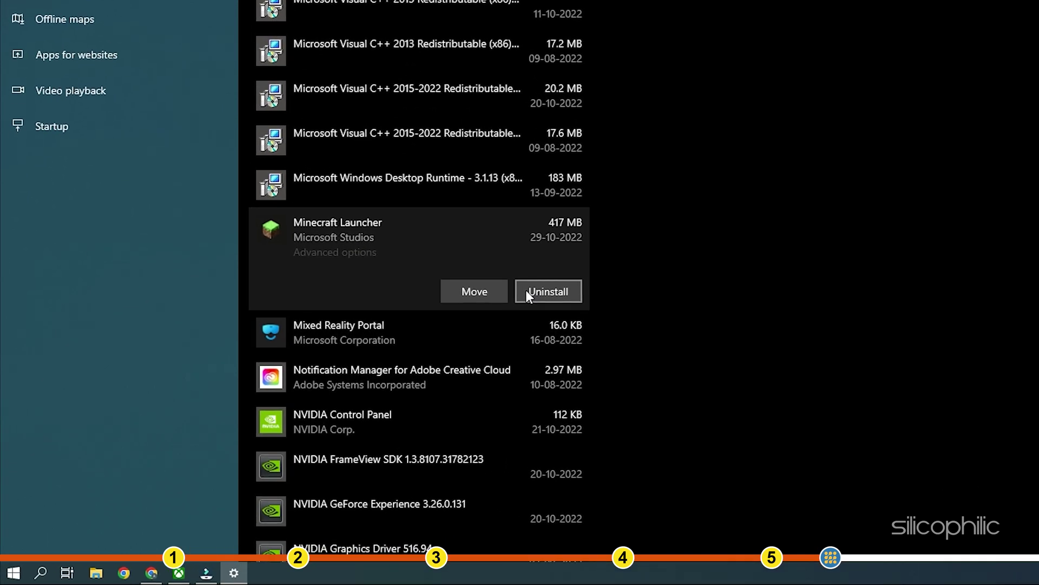
left_click(534, 286)
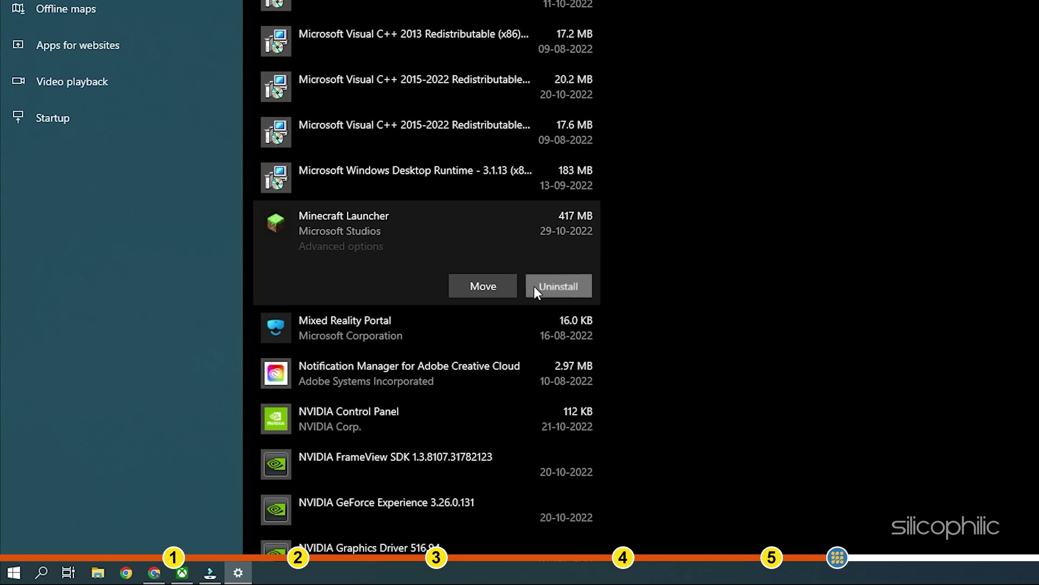
left_click(652, 252)
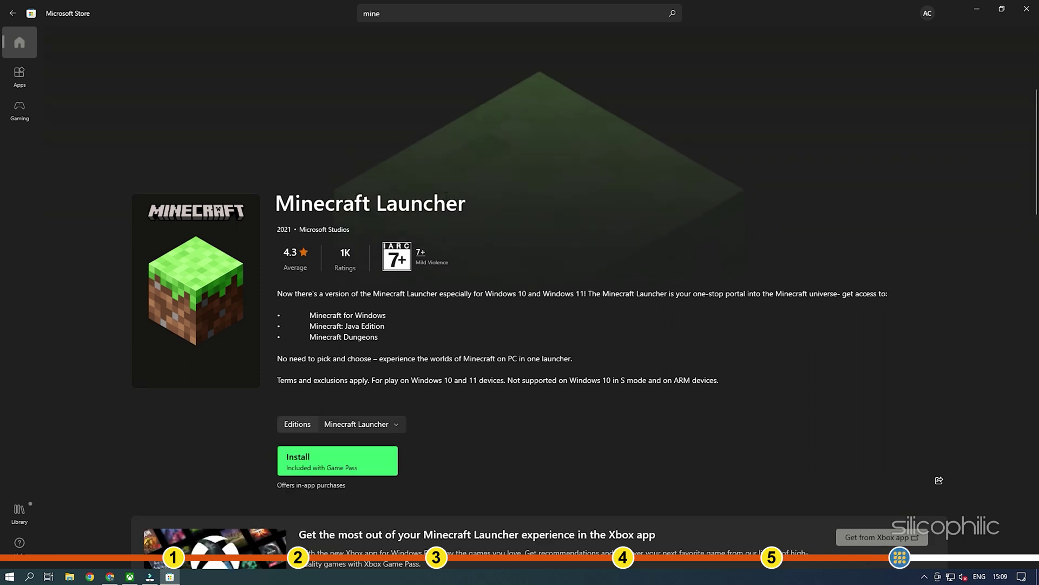
Install Minecraft Launcher from its Microsoft Store page
left_click(334, 455)
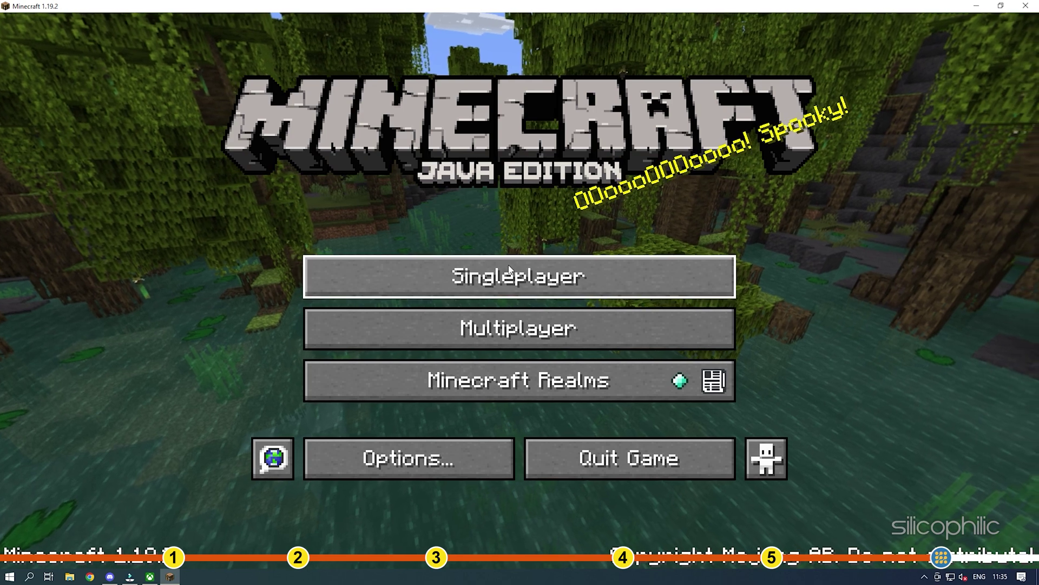
Load the singleplayer world 'Own' and hit the sheep in front of the player
left_click(512, 272)
left_click(408, 145)
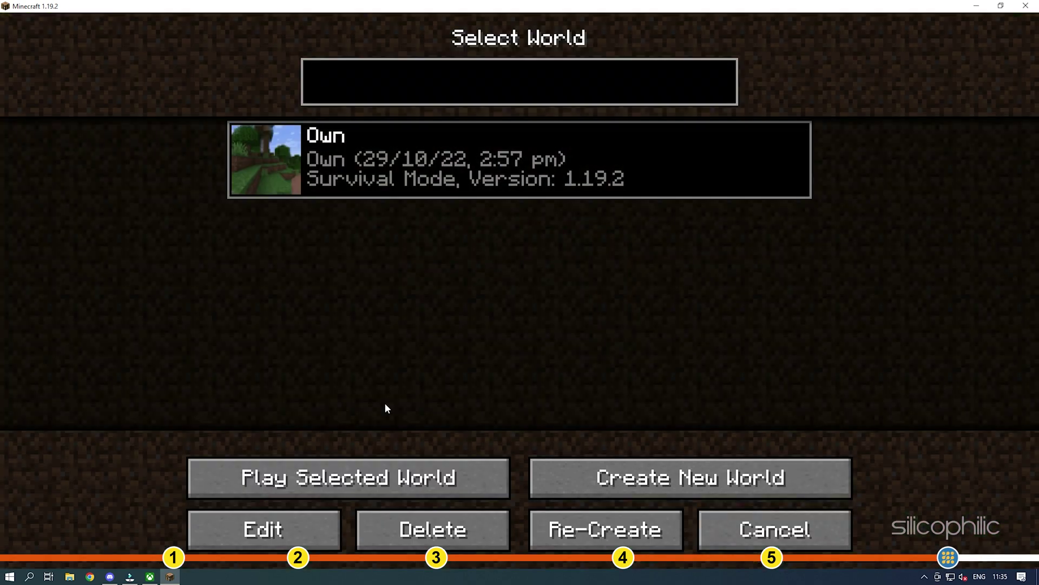
left_click(334, 474)
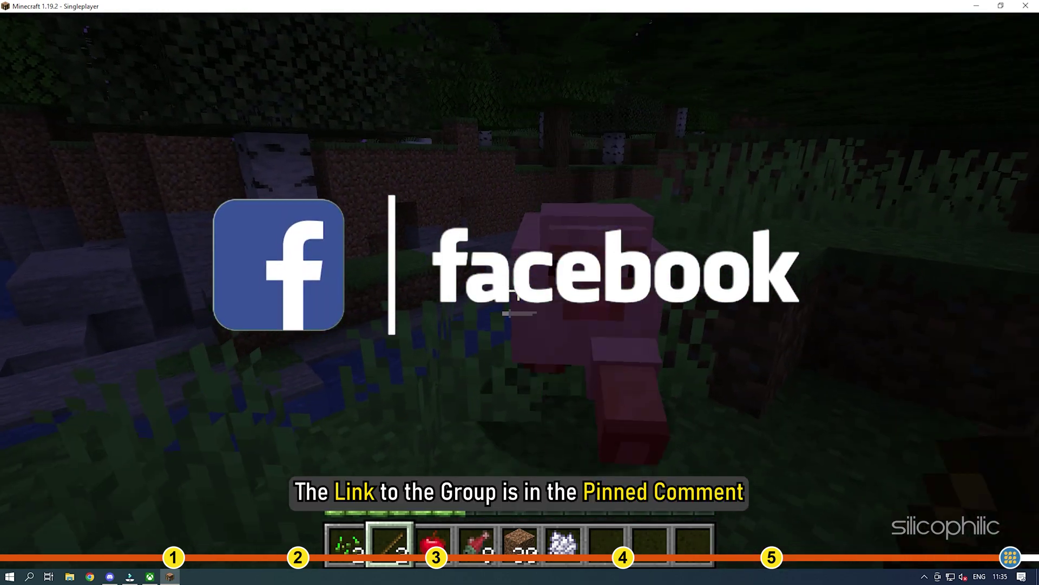
left_click(518, 293)
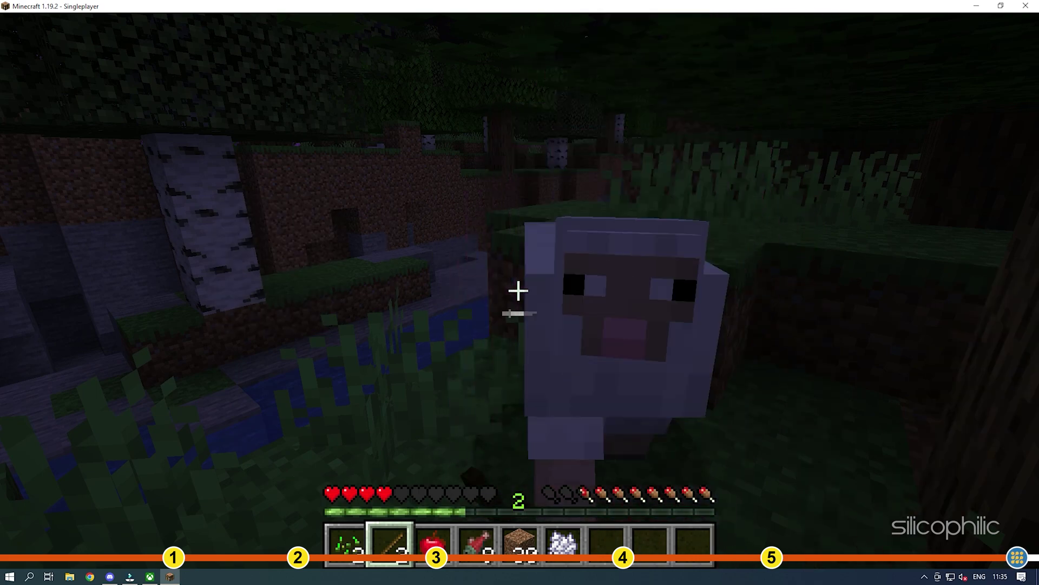